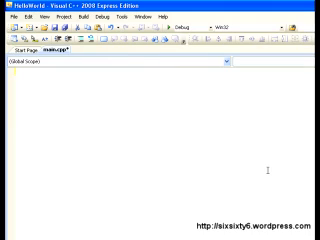
text(#inclu)
text(de <iostream>)
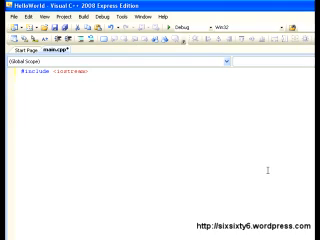
Add #include <iostream> and using namespace std; at the top of main.cpp.
key(Return)
key(Return)
text(using)
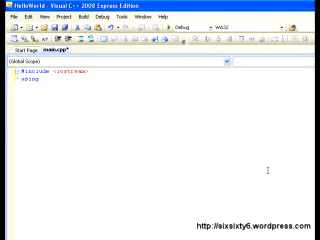
text( name)
text(space std)
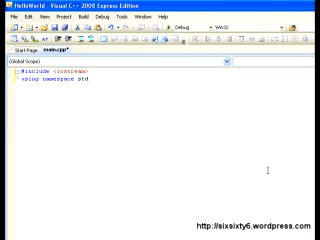
text(;)
text(int )
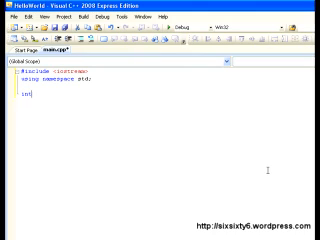
text(main())
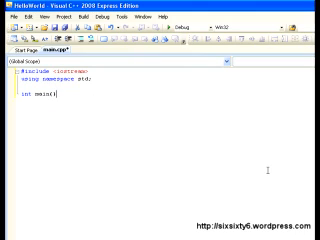
Declare int main() with its opening brace and begin a cout << statement.
key(Return)
text({)
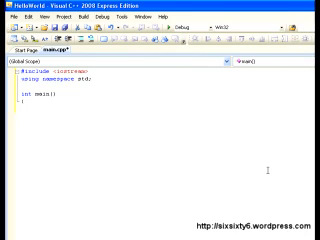
text(cout <<)
text(")
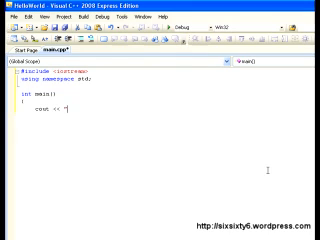
text(Hello Wor)
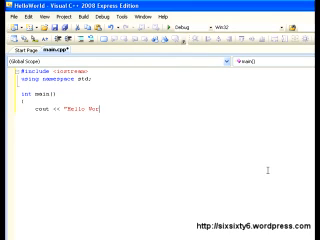
text(ld")
text( <<en)
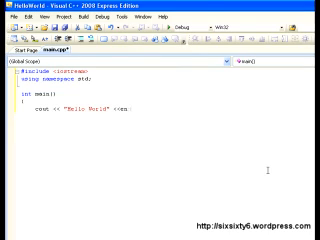
text(dl;)
Complete the line as cout << "Hello World" <<endl; and move to the next body line.
key(Return)
text(})
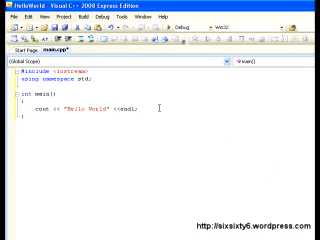
Try cin.get() and system("pause"); then delete both, leaving only the cout statement in main.
key(Return)
text(cin.get)
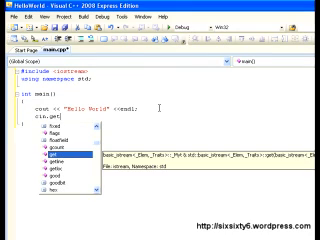
text(())
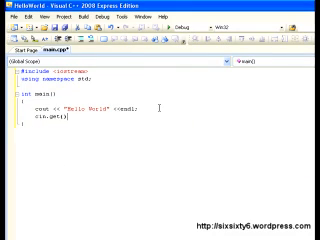
key(BackSpace)
key(BackSpace)
key(BackSpace)
key(BackSpace)
key(BackSpace)
key(BackSpace)
key(BackSpace)
key(BackSpace)
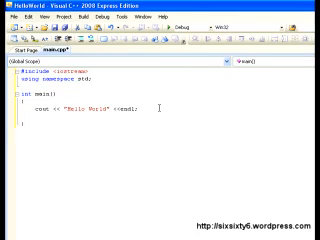
text(system )
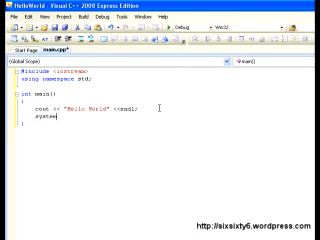
text(()
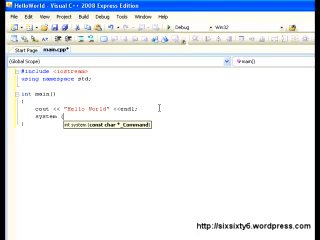
text("pause)
text("))
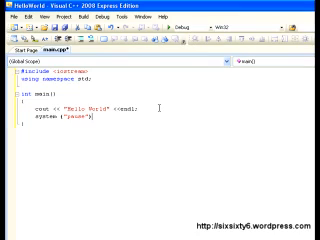
text(;)
key(BackSpace)
key(BackSpace)
key(BackSpace)
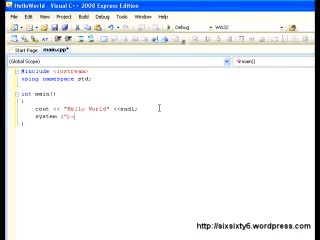
key(BackSpace)
key(BackSpace)
key(BackSpace)
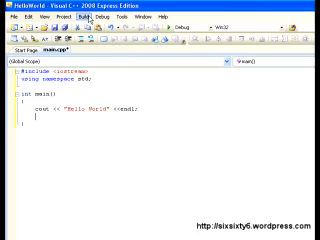
click(84, 16)
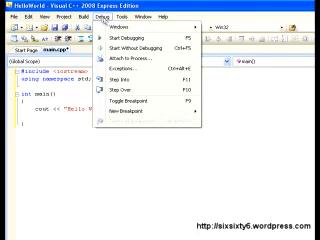
Start Without Debugging to see Hello World in the console, then dismiss the console.
click(130, 48)
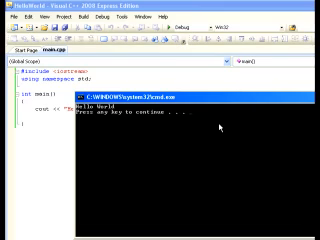
key(Return)
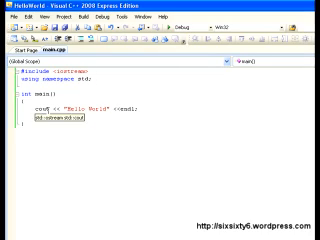
double_click(47, 108)
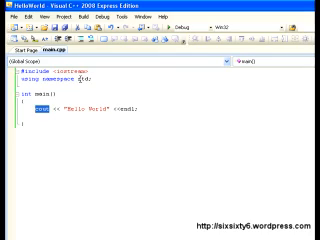
click(34, 108)
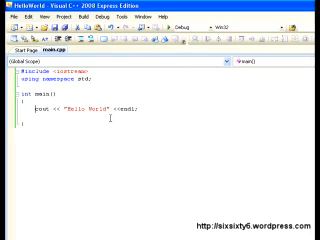
text(std::)
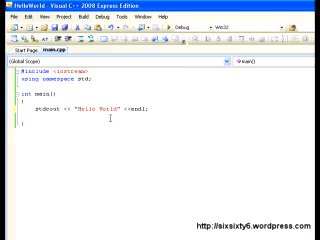
text(::)
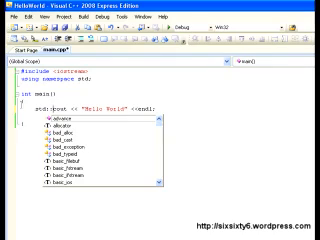
key(Escape)
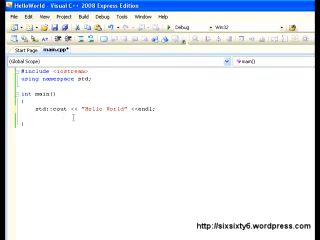
key(BackSpace)
key(BackSpace)
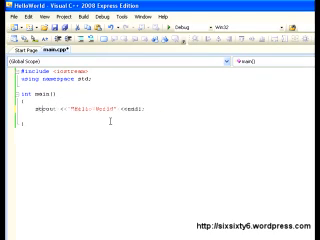
key(BackSpace)
key(BackSpace)
key(BackSpace)
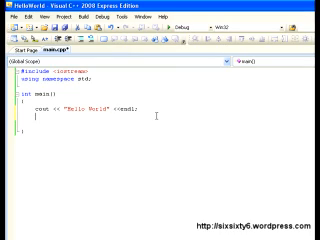
text(cin)
text( >>)
key(BackSpace)
key(BackSpace)
key(BackSpace)
key(BackSpace)
key(BackSpace)
key(BackSpace)
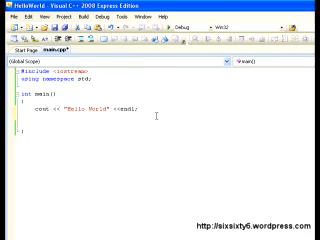